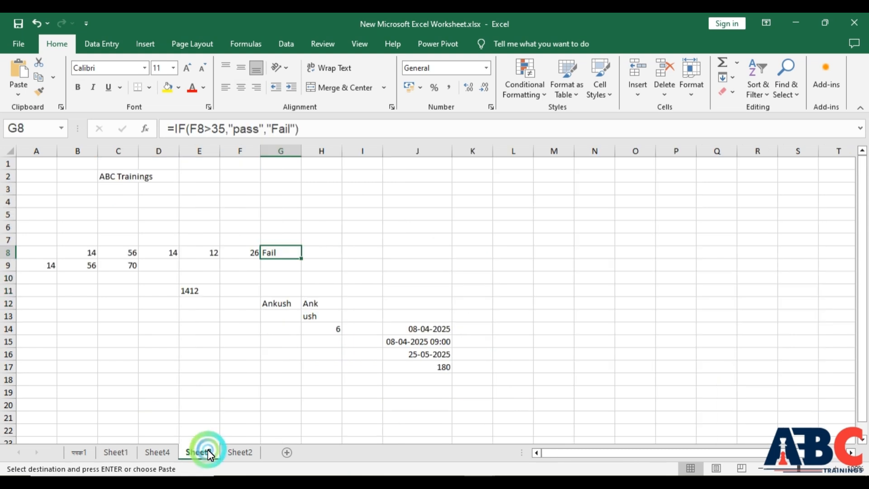
Paste the copied employee table into Sheet3 starting at cell F23
scroll(407, 200, "down", 6)
left_click(232, 212)
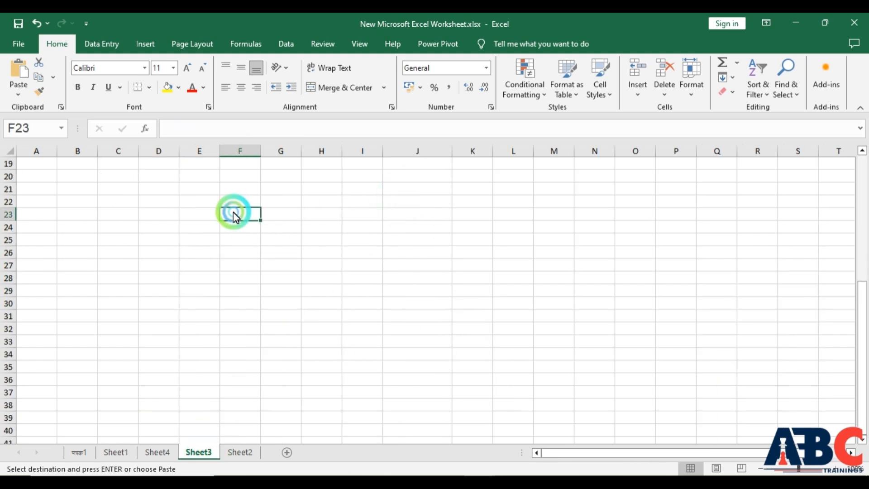
key("Return")
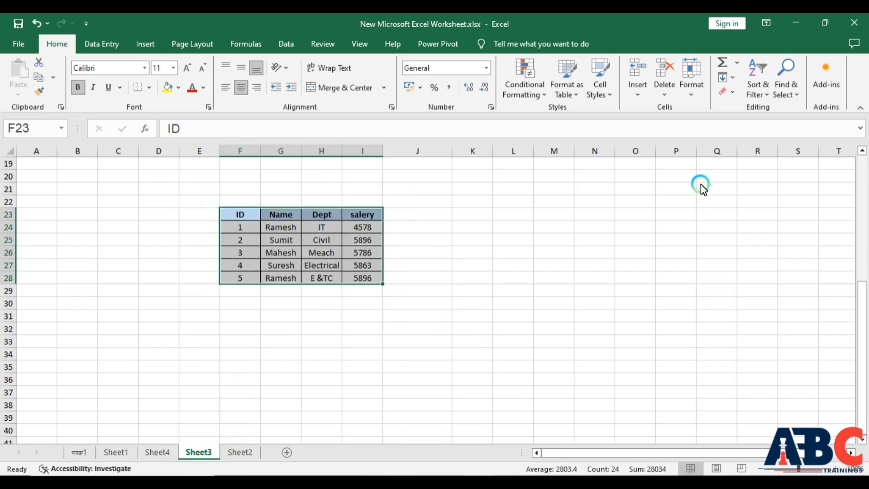
left_click(701, 188)
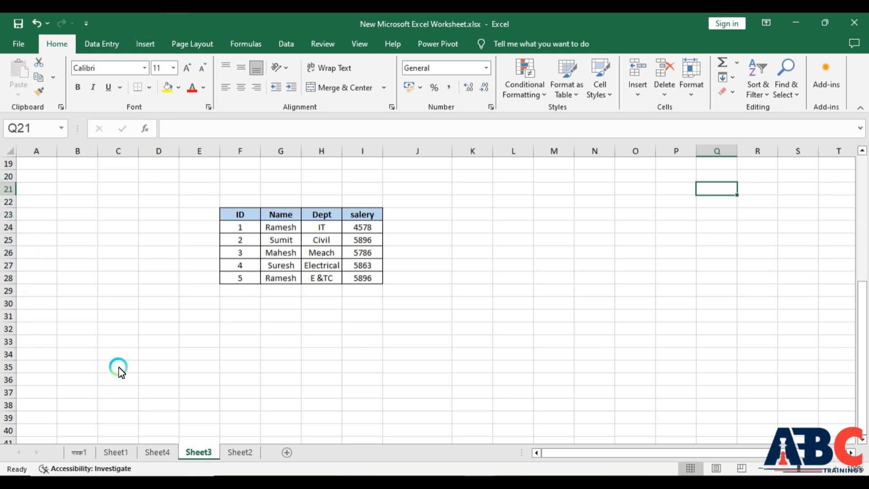
Enter the lookup labels "id" in F31 and "Salery" in F32, below the employee table
left_click(255, 319)
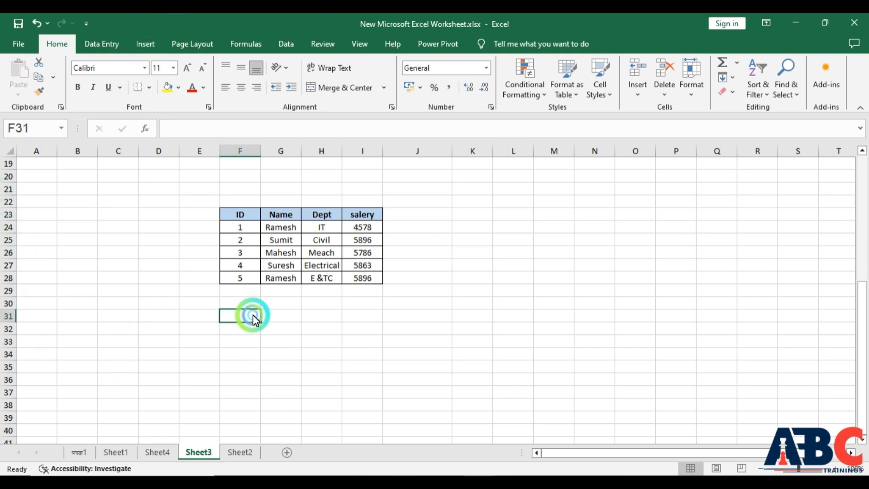
type("id")
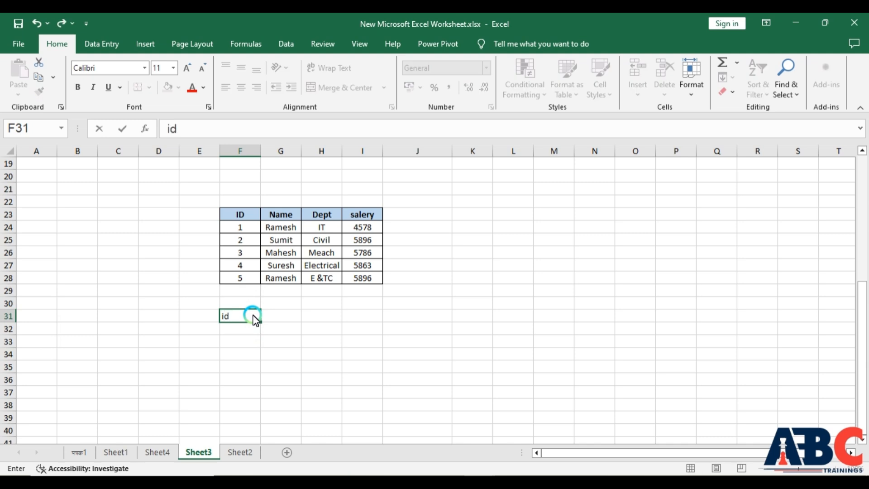
key("Return")
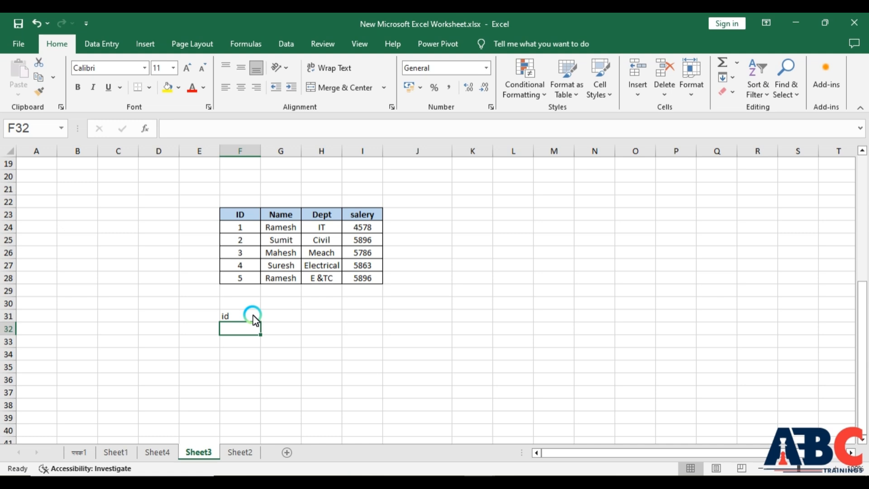
type("S")
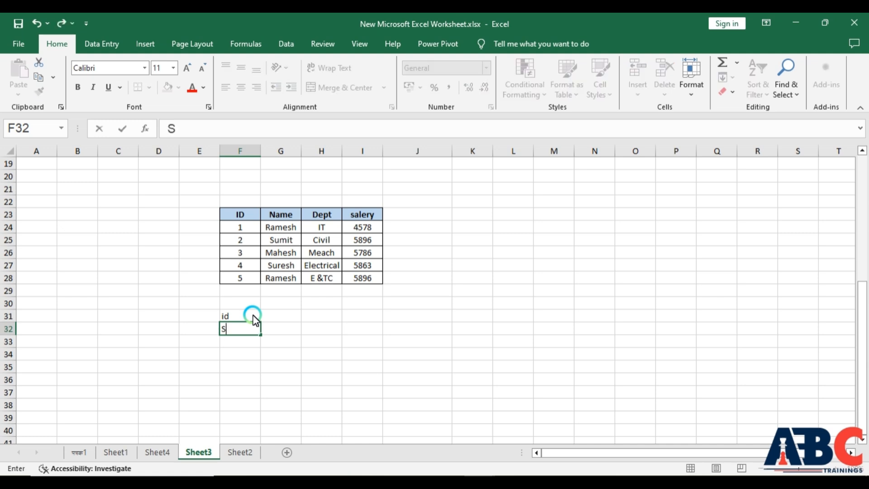
type("alery")
key("Return")
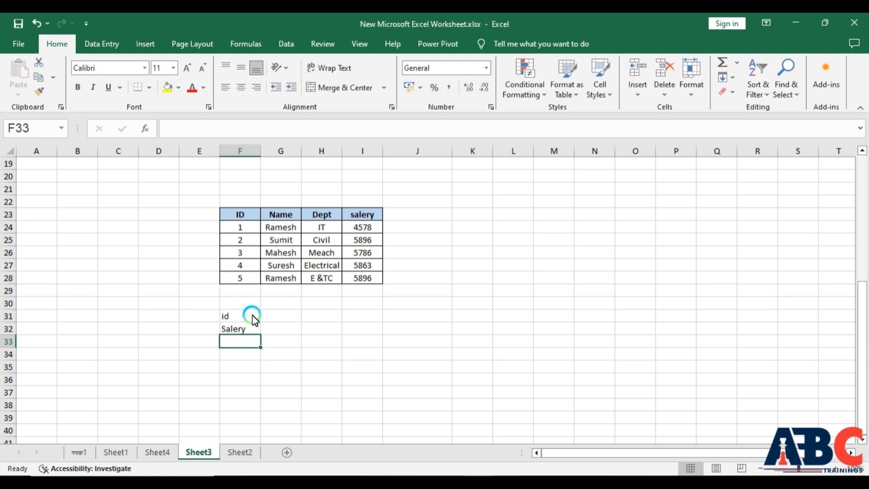
Fill the label cells F31:F32 with the light blue theme colour used for the table header
left_click_drag(240, 317, 242, 335)
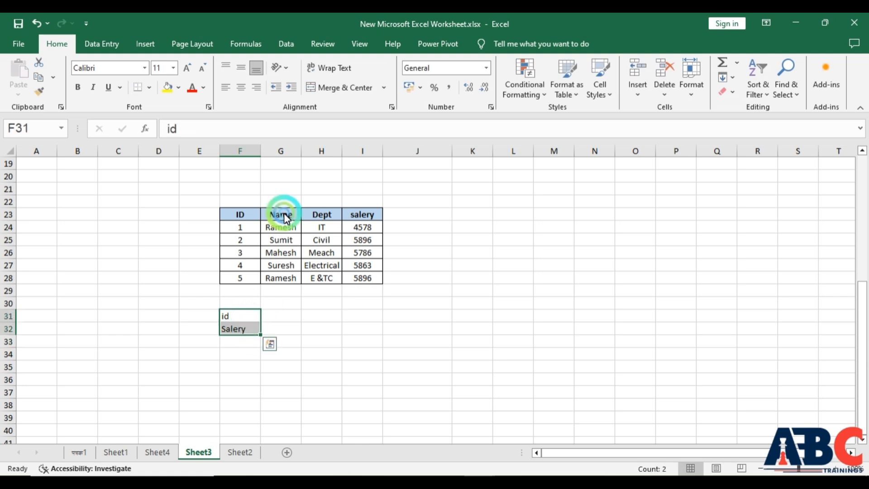
left_click(179, 87)
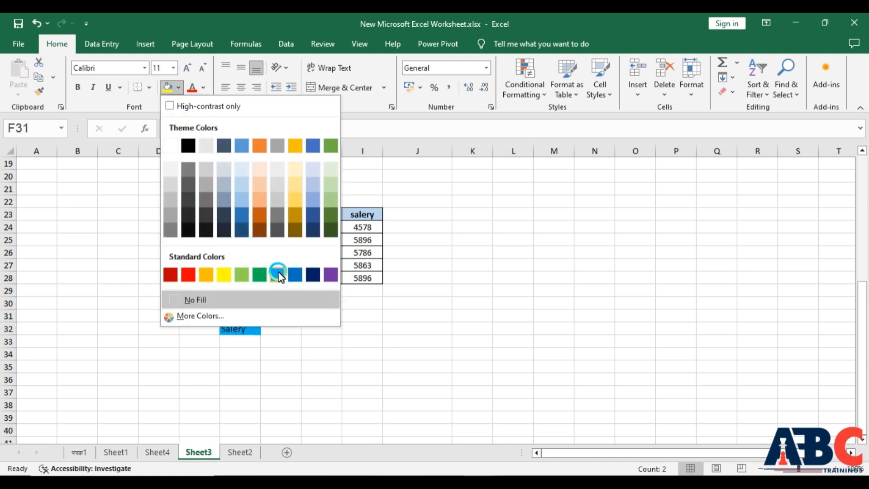
left_click(242, 180)
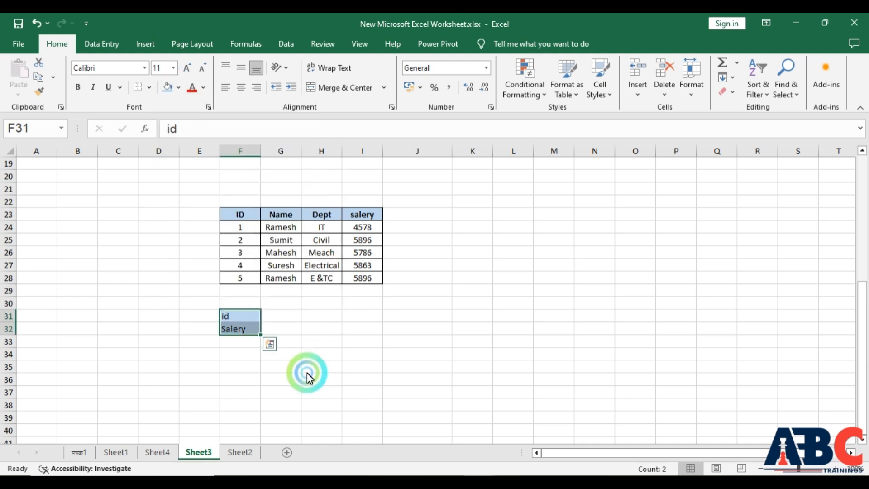
left_click(348, 327)
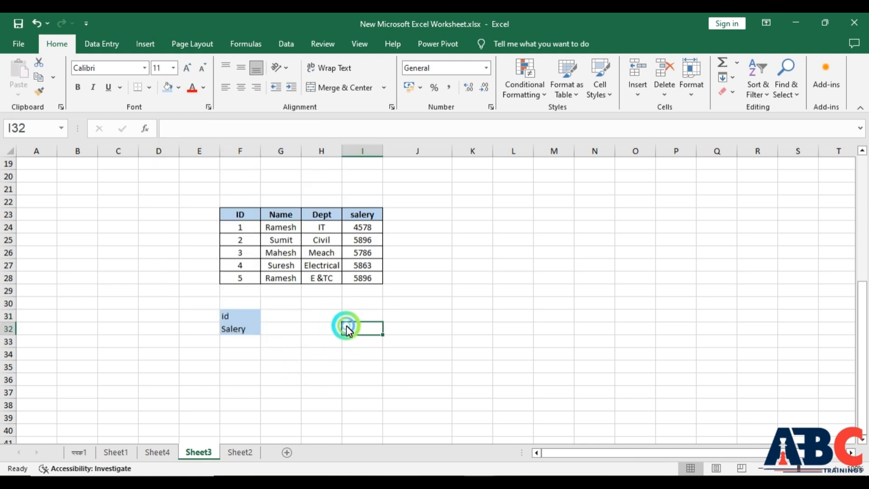
Enter =VLOOKUP(G31,F23:I28,4,FALSE) in G32 to return the salary by exact match on the ID
left_click(281, 329)
left_click(281, 331)
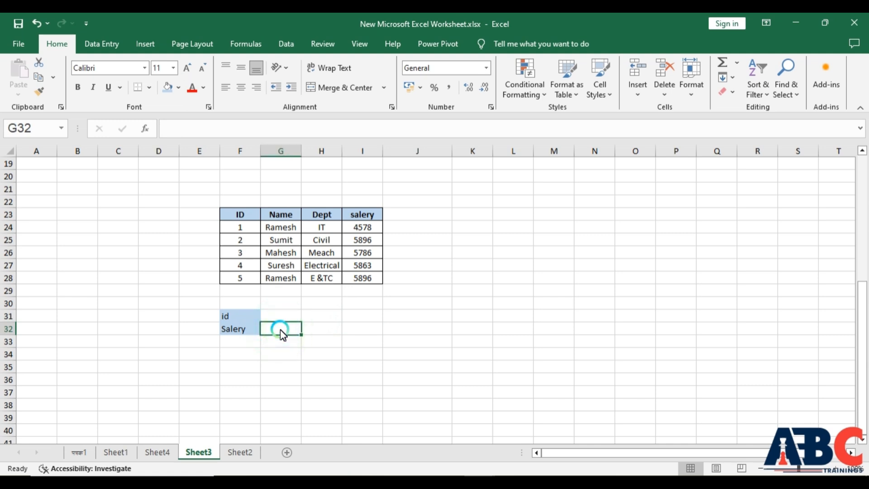
type("=")
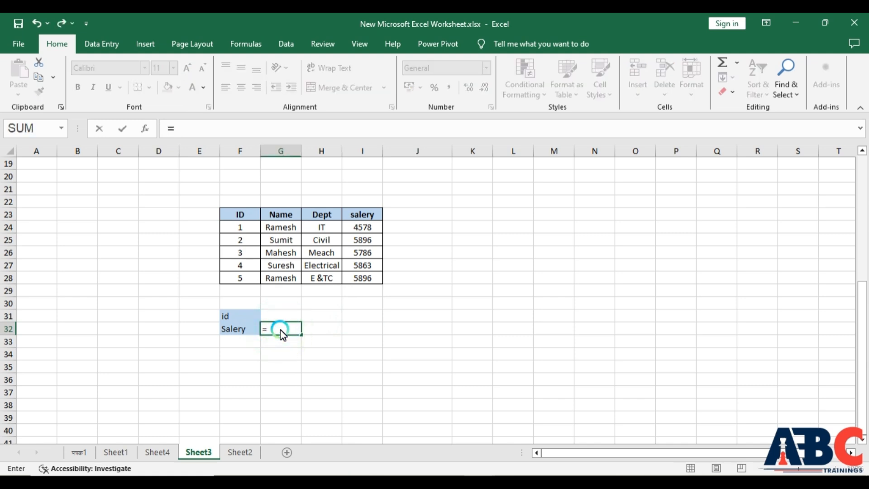
type("vl")
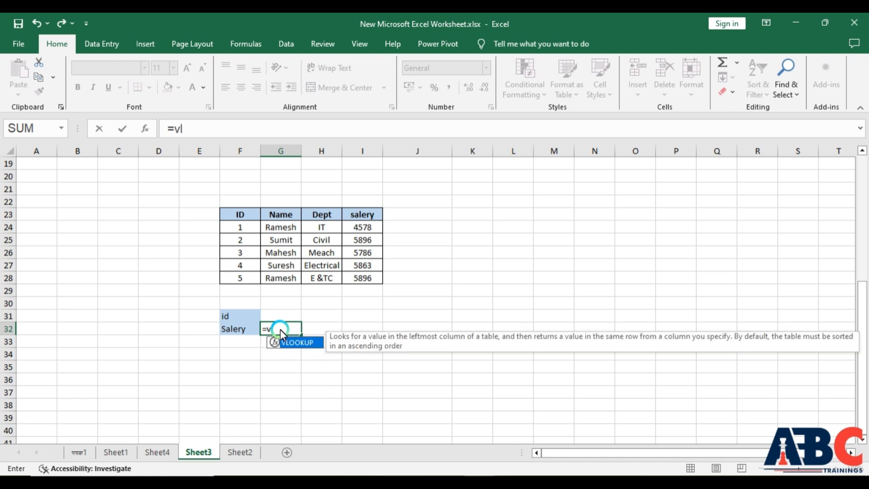
key("Tab")
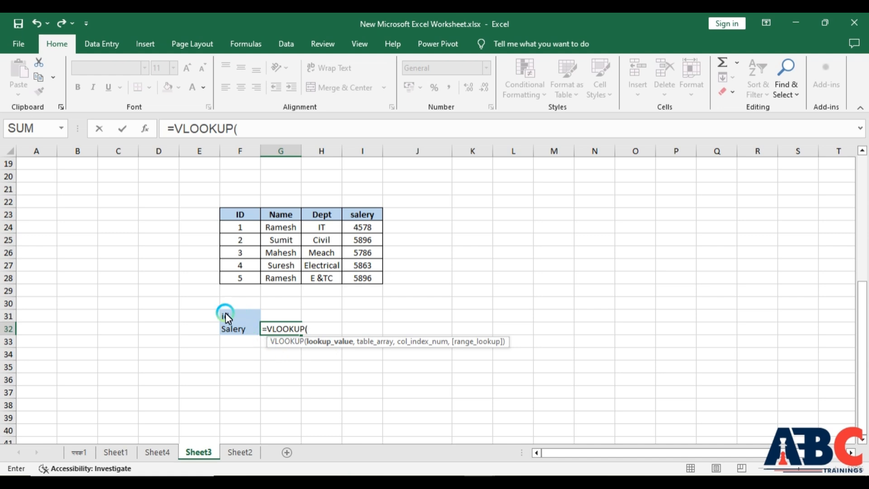
left_click(274, 316)
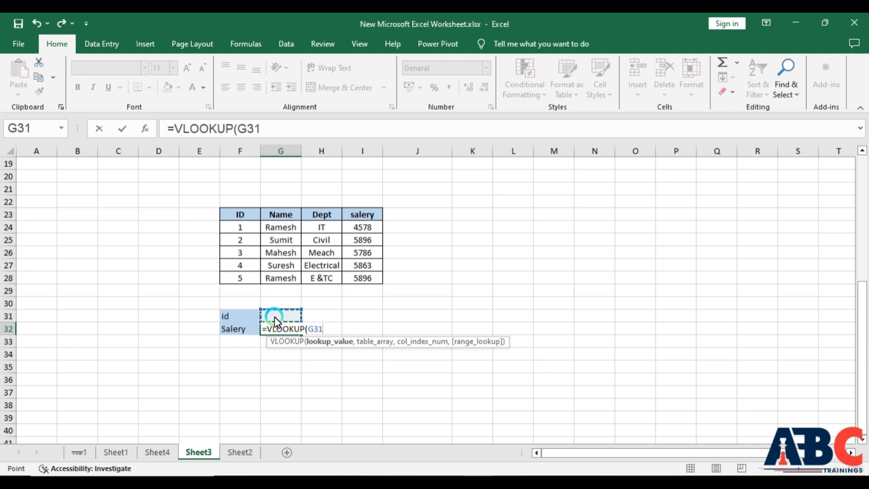
type(",")
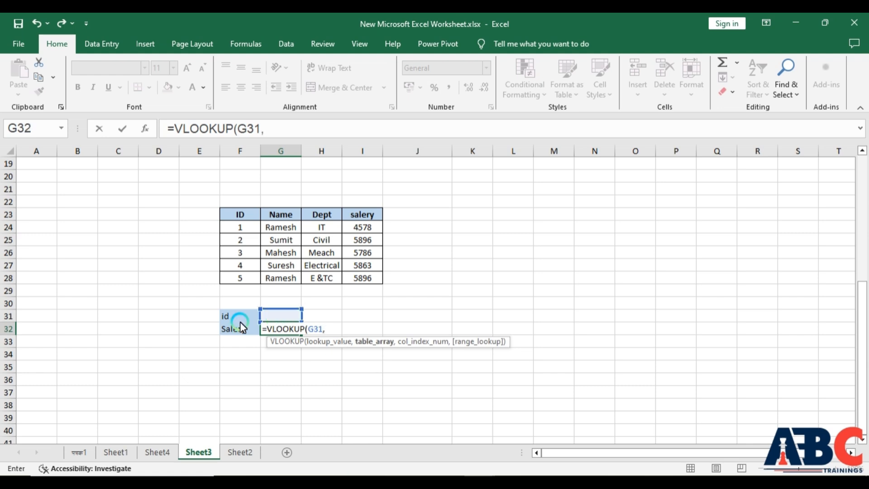
left_click_drag(234, 216, 349, 282)
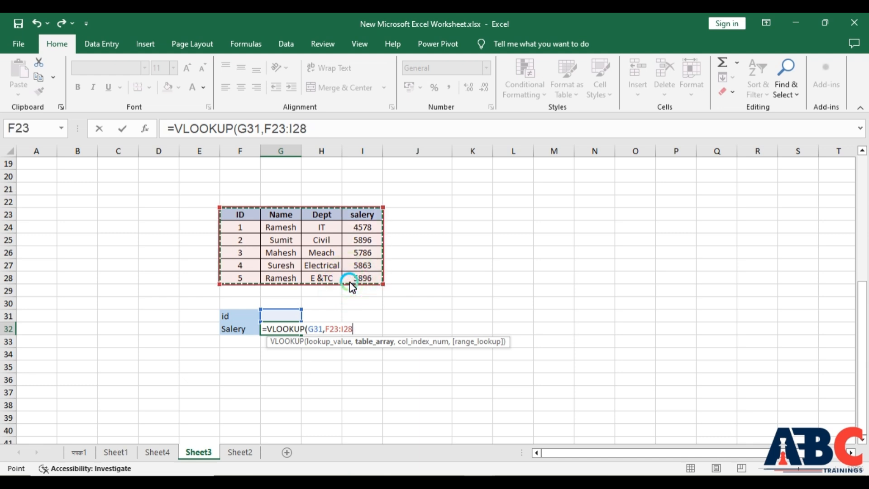
type(",")
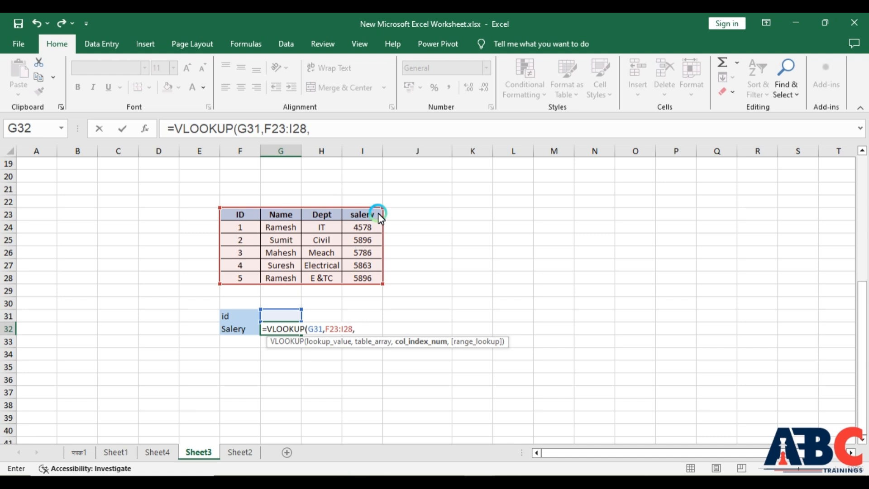
type("4,")
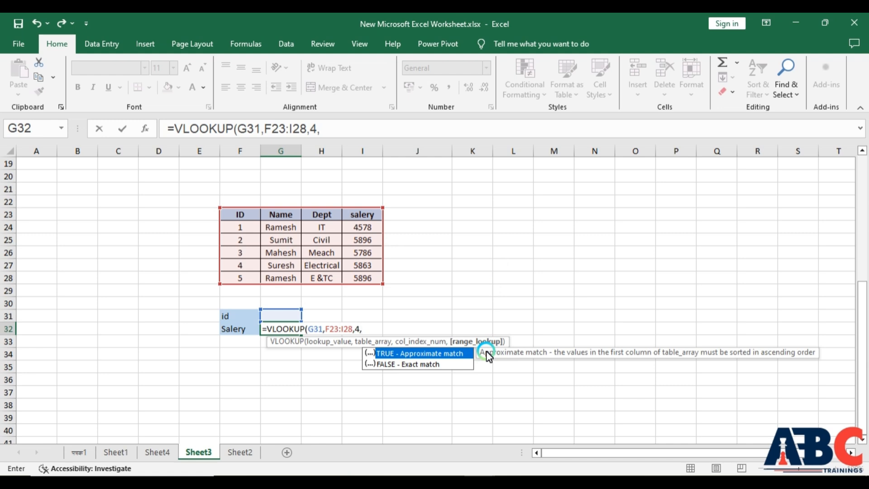
double_click(388, 364)
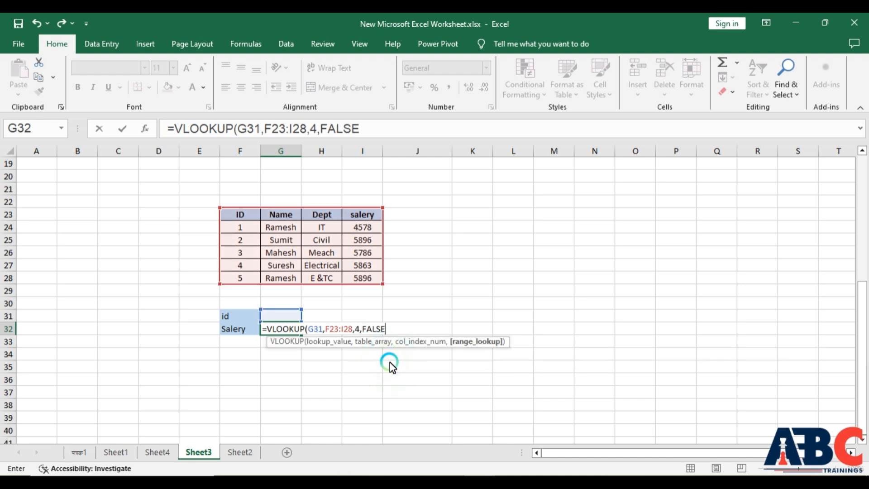
key("Tab")
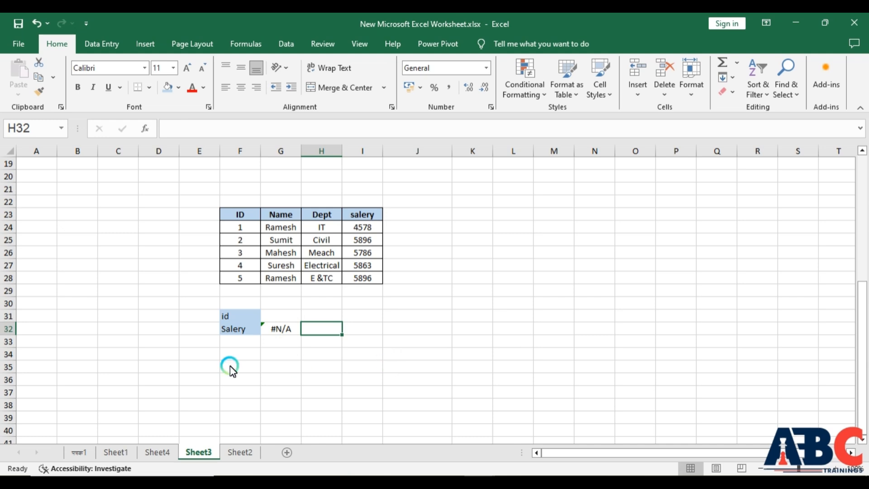
Enter 4 as the lookup ID in cell G31
left_click(251, 366)
left_click(281, 319)
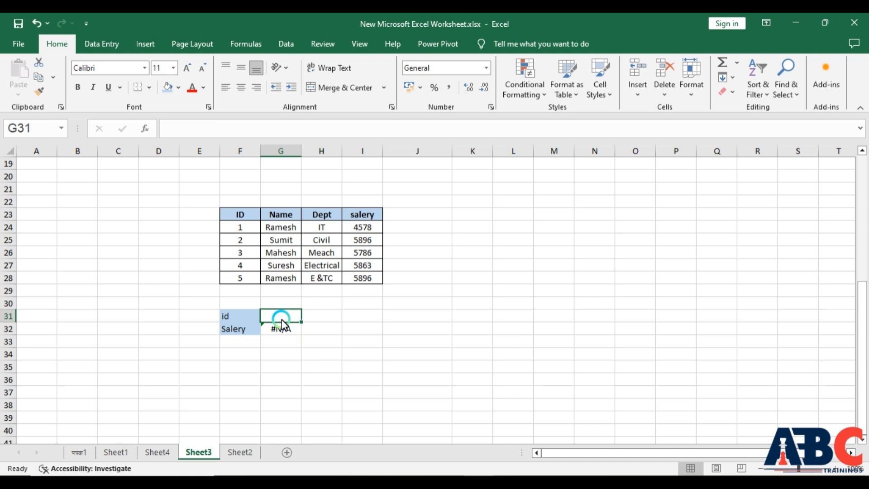
type("4")
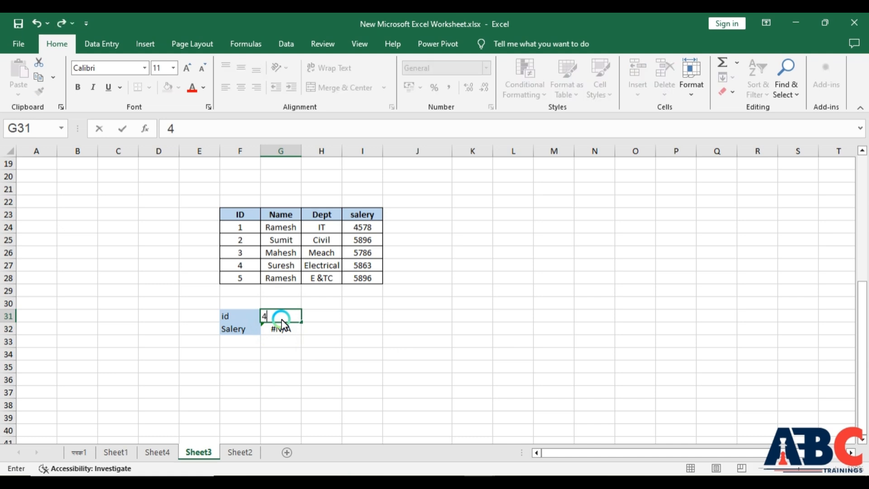
key("Return")
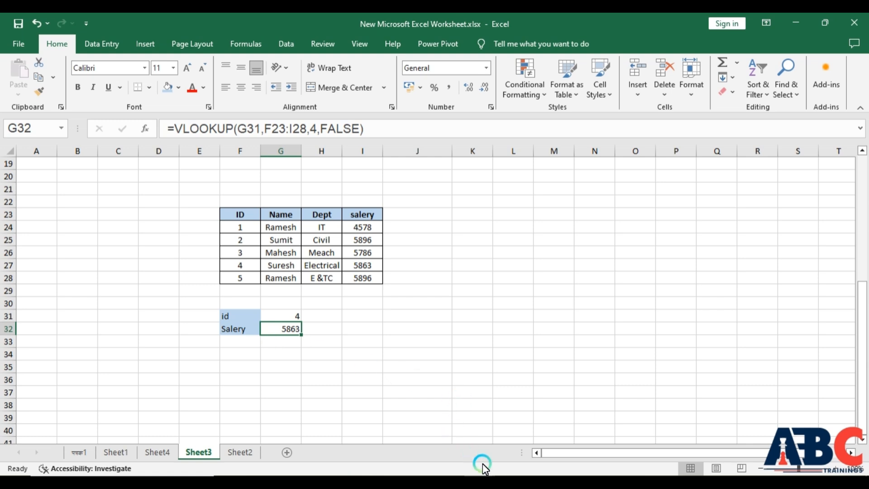
Switch to the lookup functions presentation in PowerPoint, review the HLOOKUP purpose and syntax slide, and return to the New Microsoft Excel Worksheet workbook
left_click(504, 473)
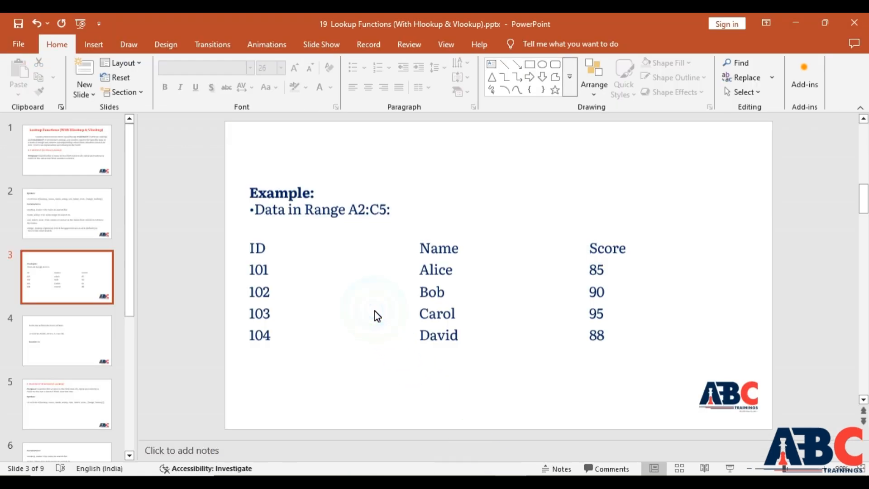
scroll(375, 313, "down", 2)
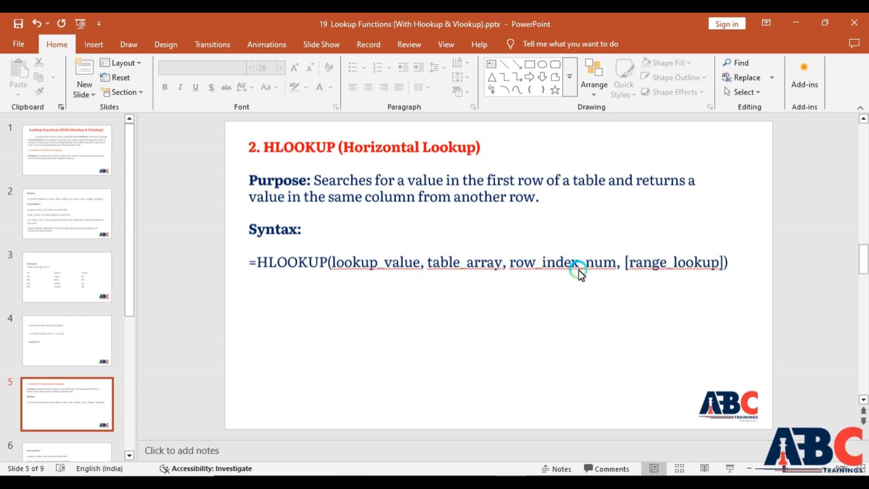
left_click(480, 476)
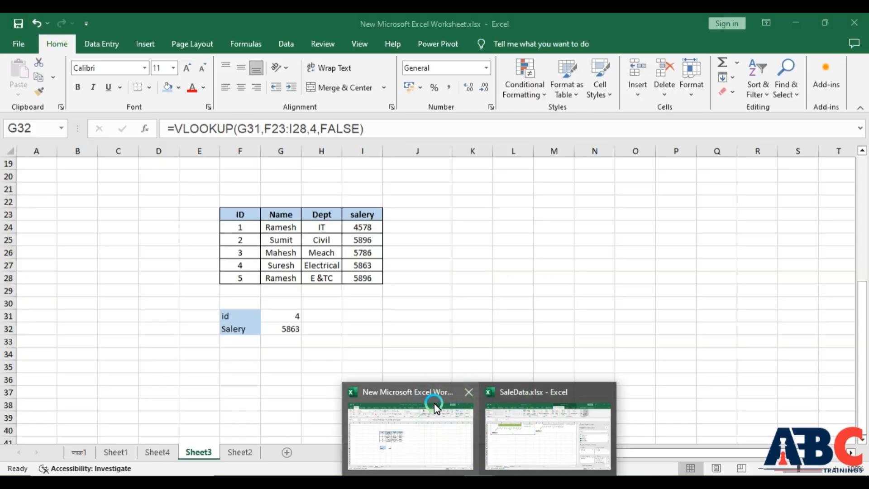
left_click(430, 401)
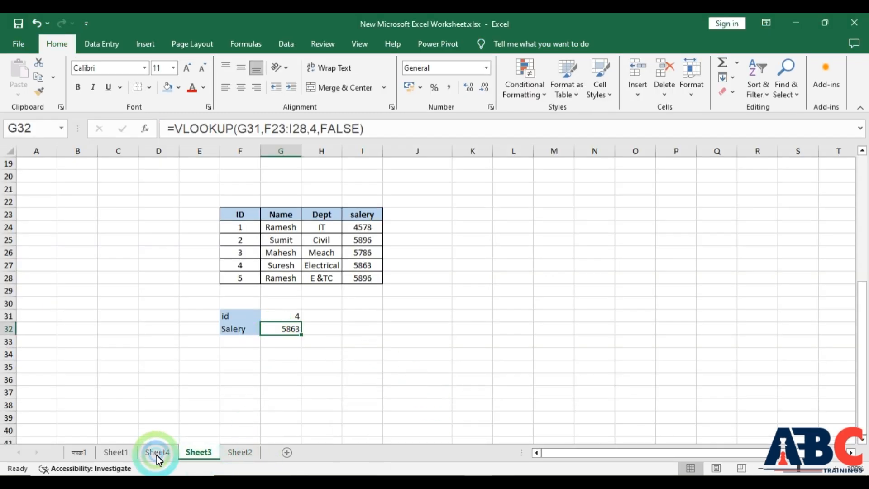
Copy the horizontal employee table N19:S22, with ID, Name, Dept and Salery rows, from Sheet1
left_click(168, 462)
left_click(117, 454)
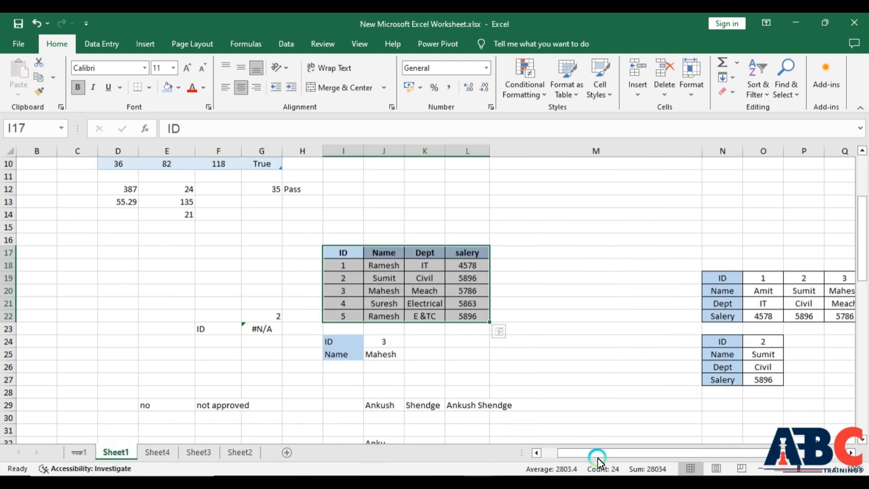
left_click_drag(596, 456, 685, 457)
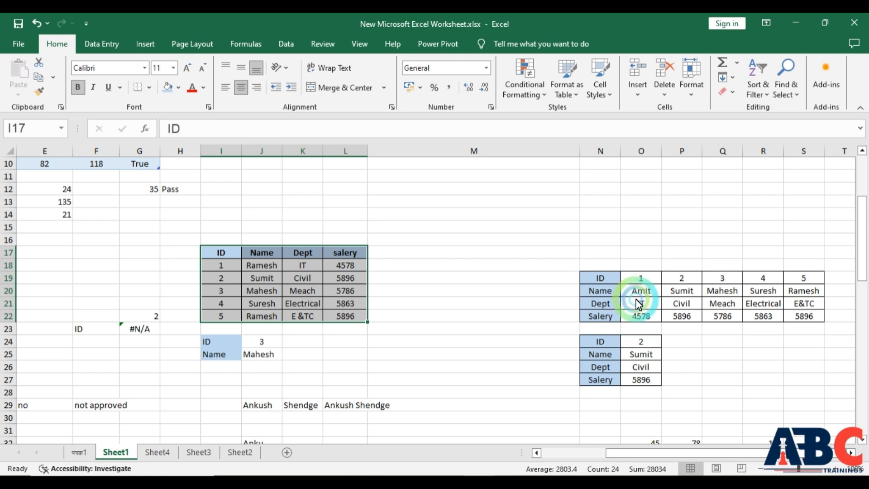
left_click_drag(602, 281, 808, 321)
key("ctrl+c")
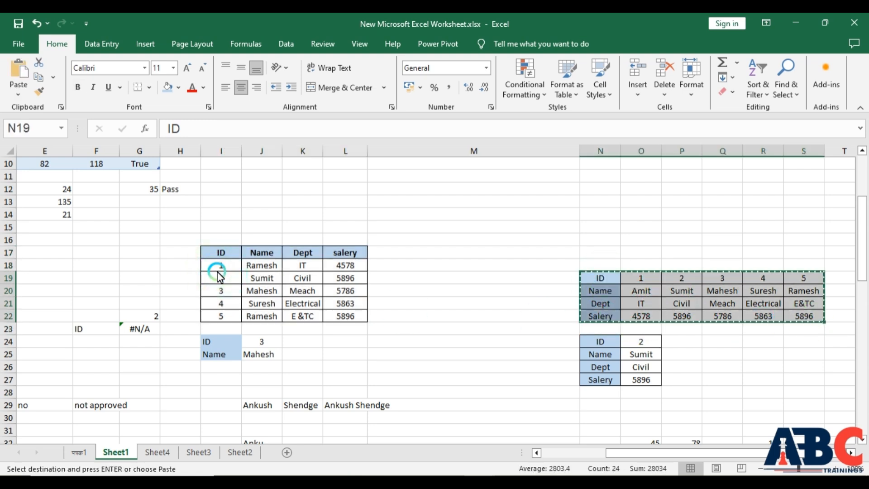
Paste the copied horizontal employee table into Sheet3 starting at cell F35, below the salary lookup
left_click(240, 454)
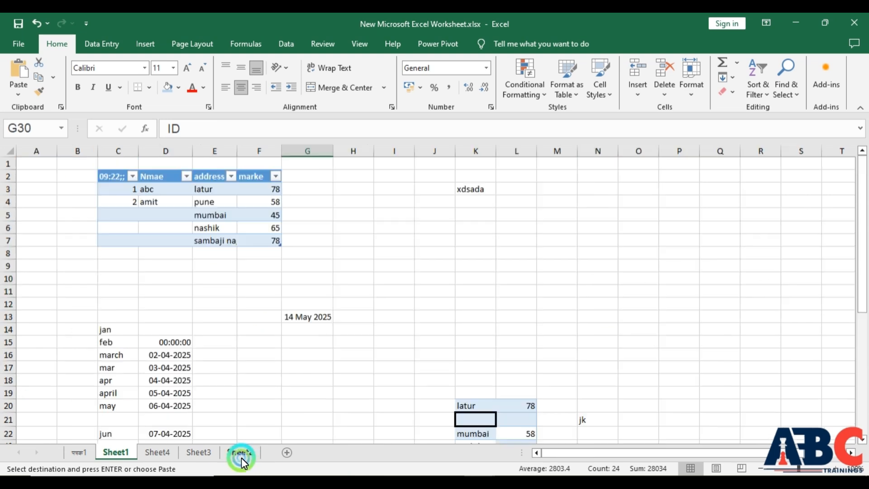
left_click(200, 455)
left_click(339, 375)
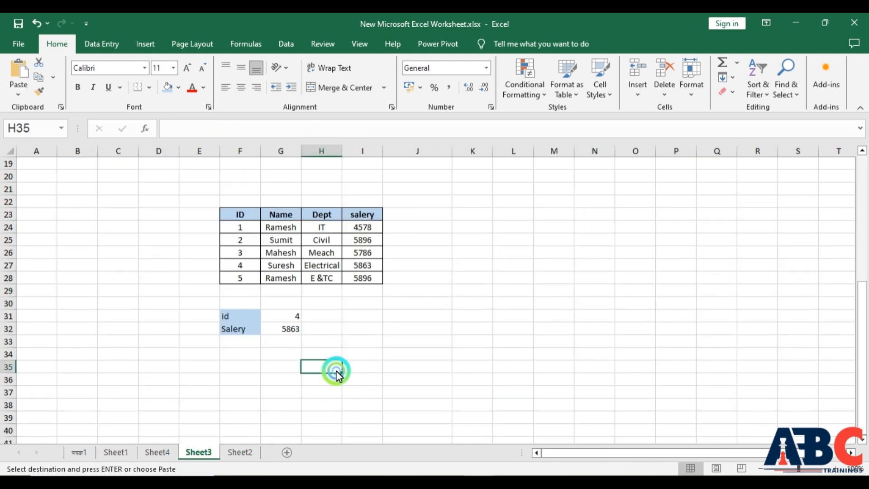
left_click(262, 375)
left_click(230, 366)
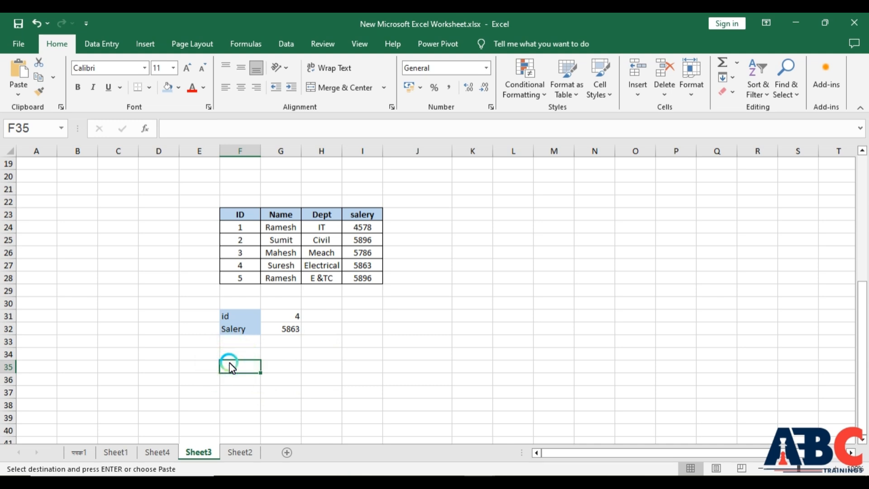
key("ctrl+alt+v")
key("e")
key("Return")
left_click(544, 381)
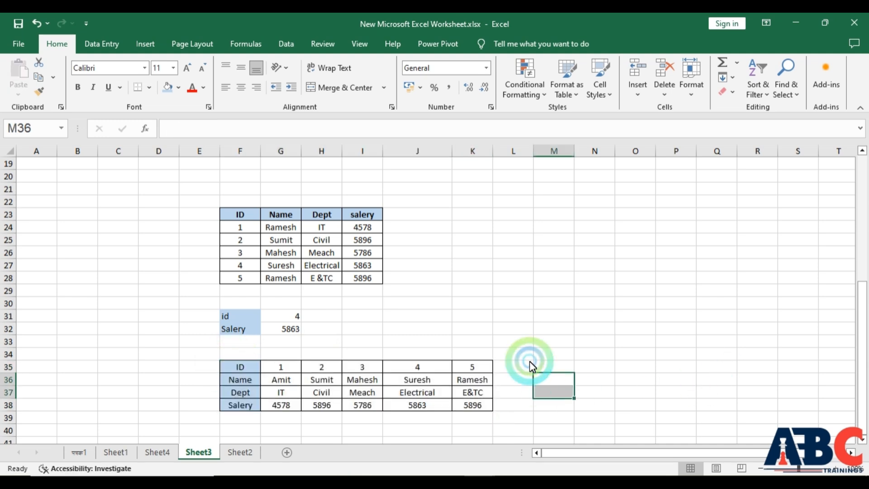
Label cell F41 as Name and cell F42 as Salery below the horizontal table
scroll(532, 366, "down", 2)
left_click(235, 367)
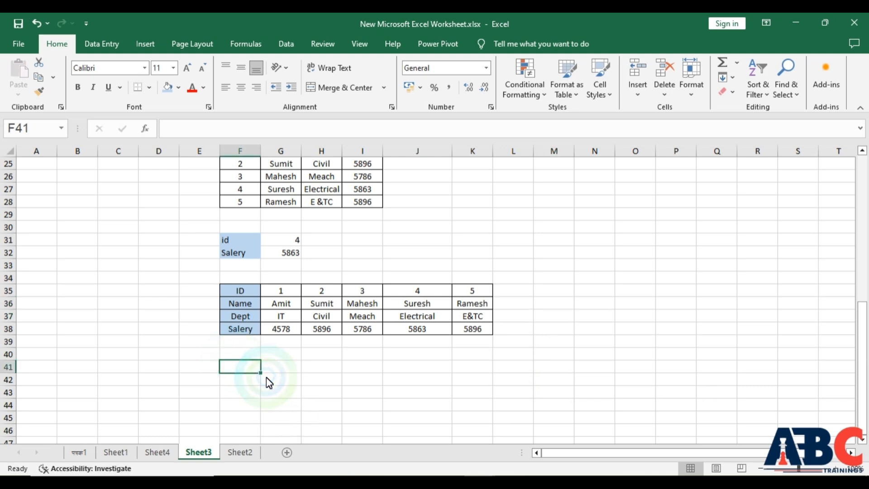
key("F2")
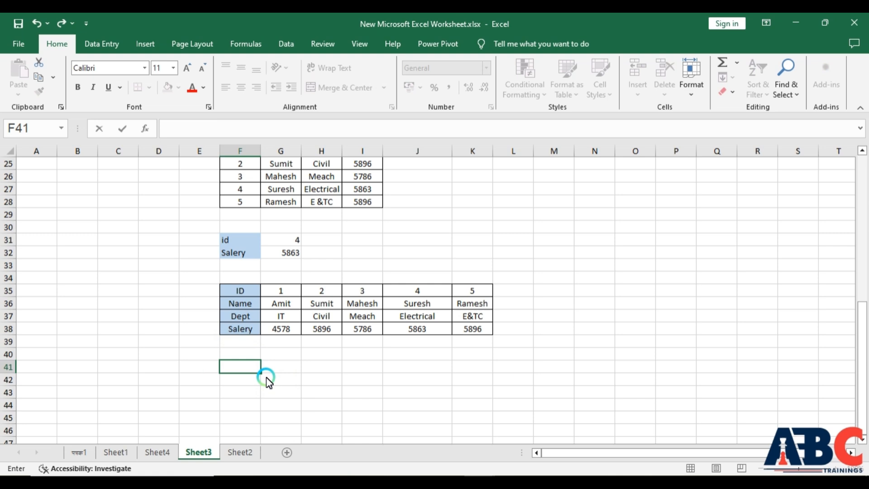
type("Name")
key("Return")
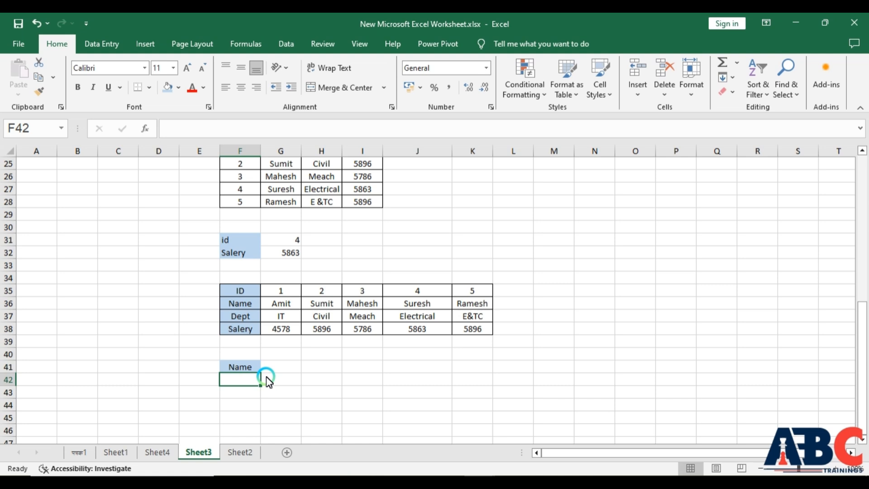
type("S")
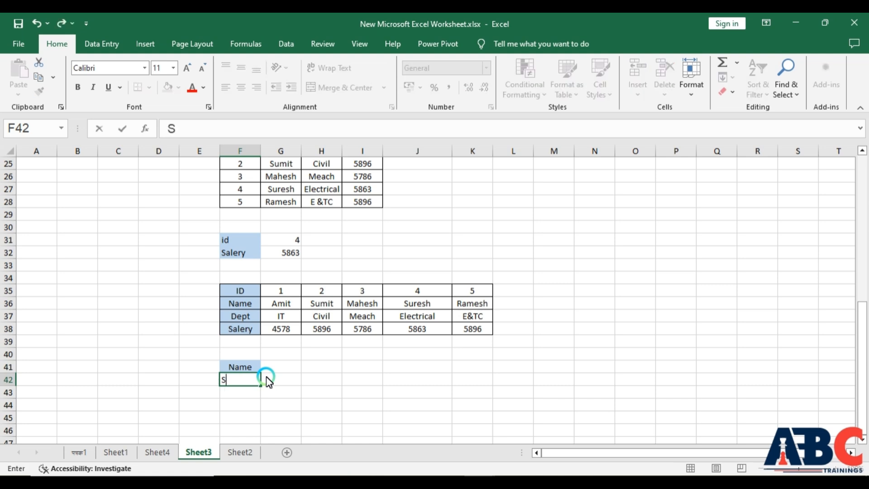
type("alery")
key("Return")
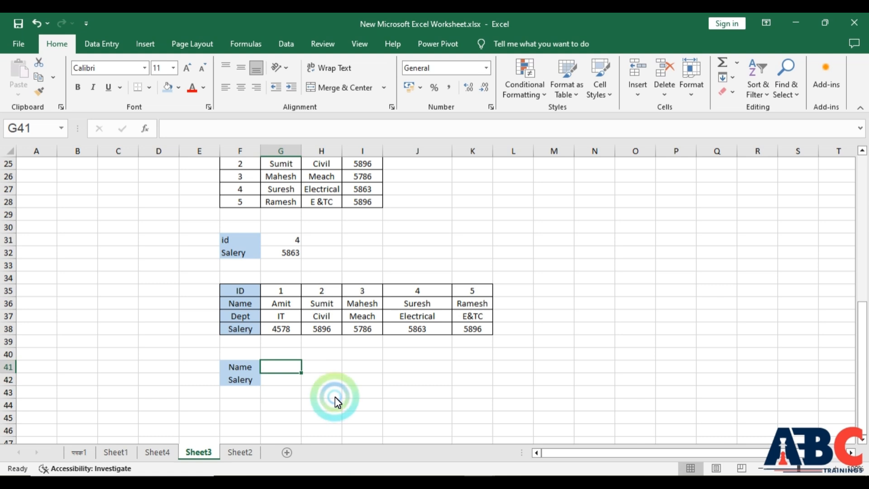
Enter =HLOOKUP(G41,F35:K38,4,FALSE) in G42 to return the salary from the table's fourth row by exact match
left_click(288, 382)
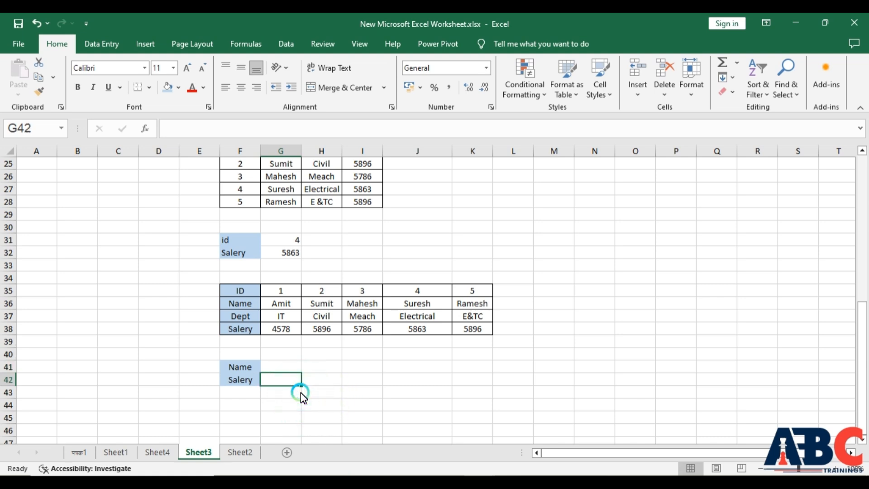
type("=")
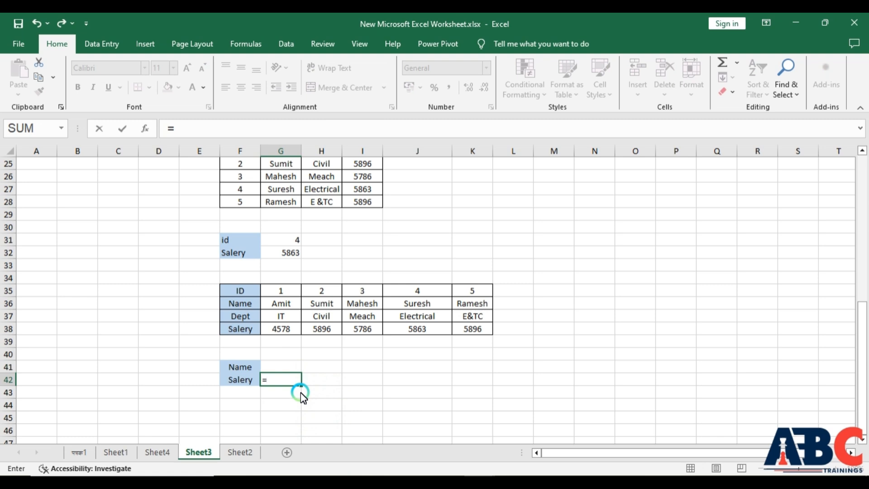
type("hl")
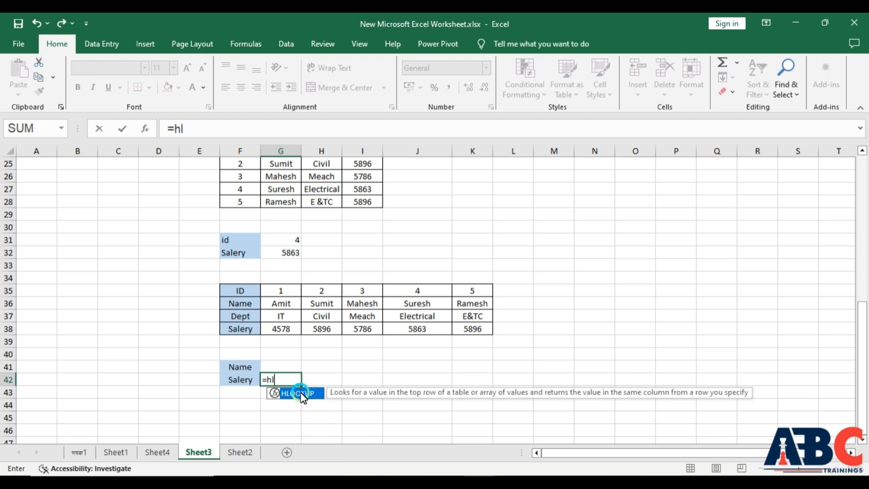
double_click(301, 387)
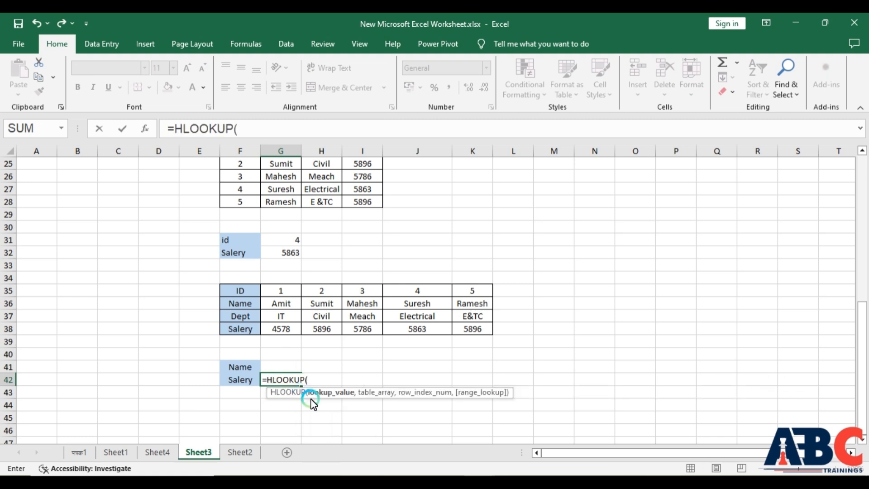
left_click(280, 367)
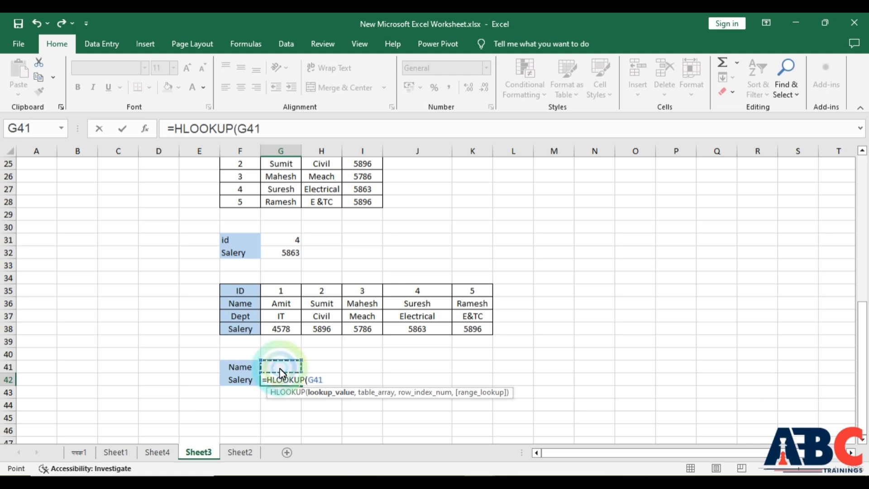
type(",")
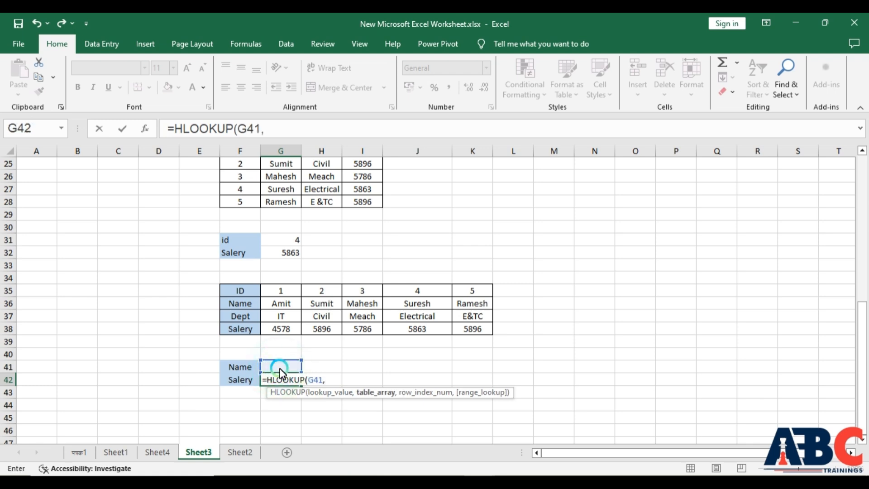
left_click_drag(252, 290, 477, 335)
type(",")
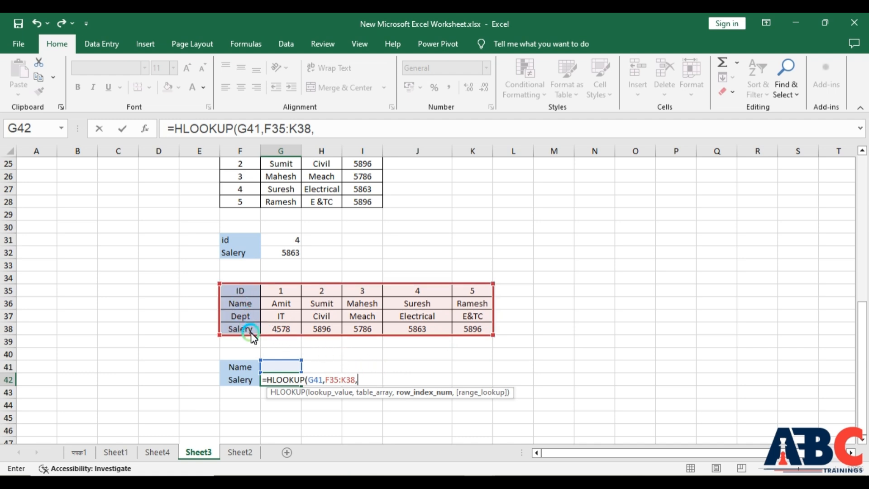
type("4,")
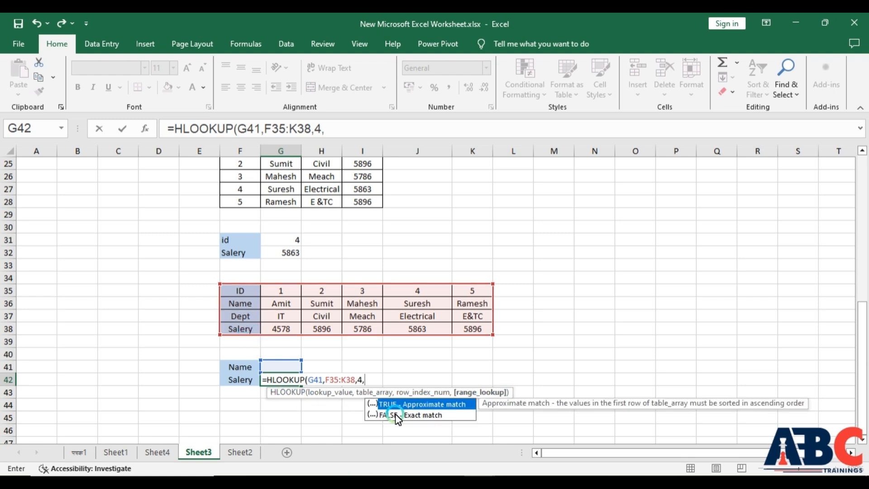
double_click(411, 415)
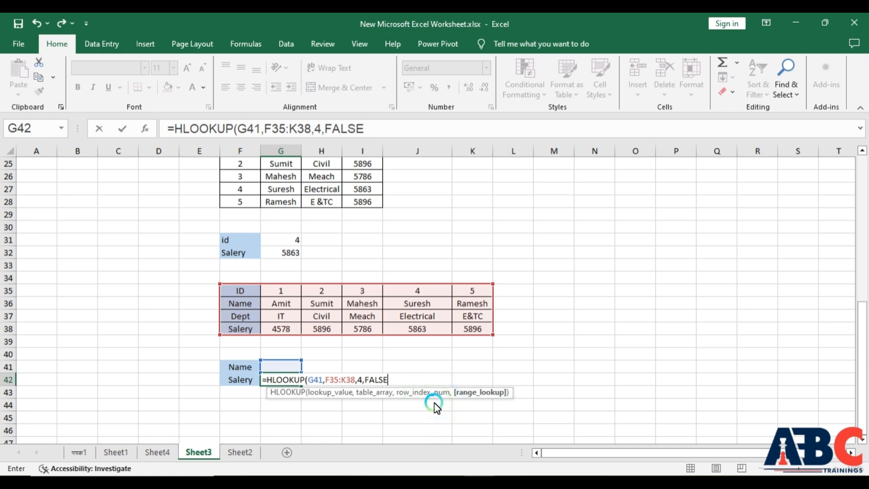
key("Tab")
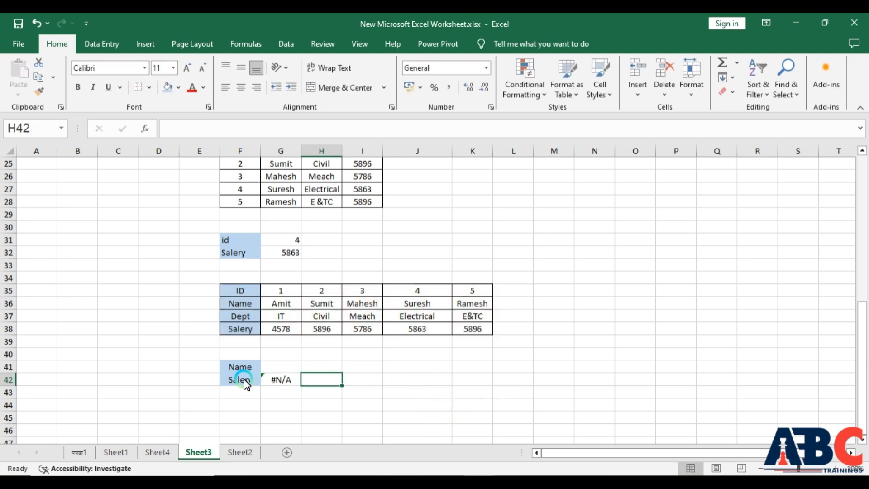
Try the HLOOKUP with an employee's first name in G41, first in lowercase and again with a capital initial
left_click(288, 368)
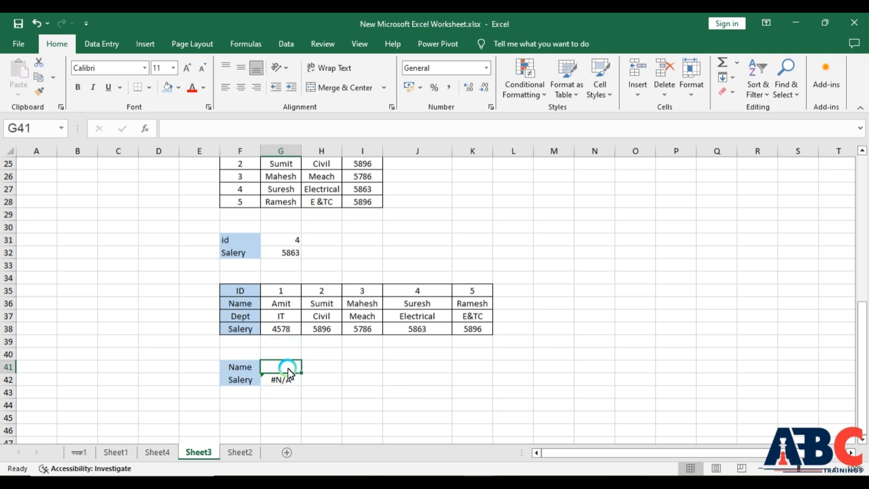
type("s")
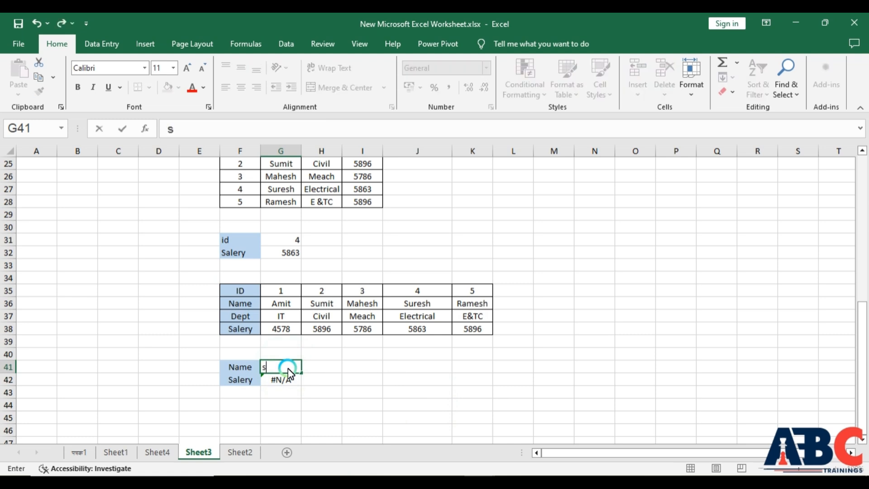
type("umit")
key("Return")
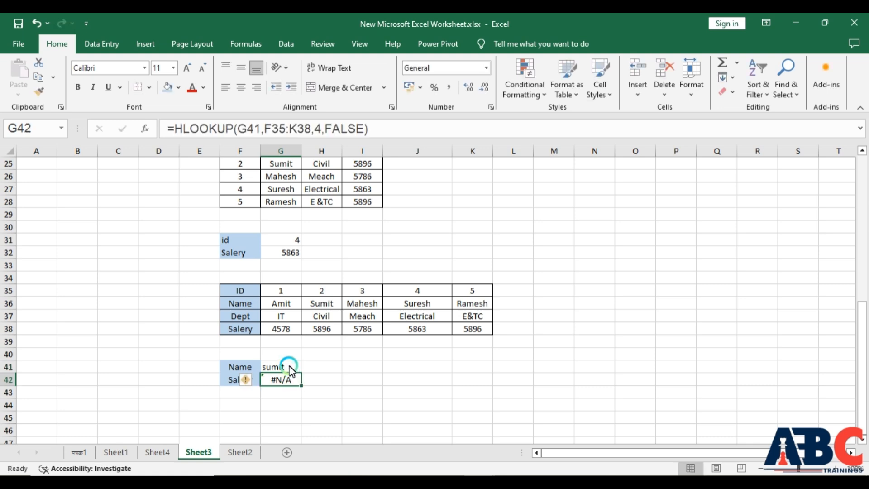
left_click(290, 367)
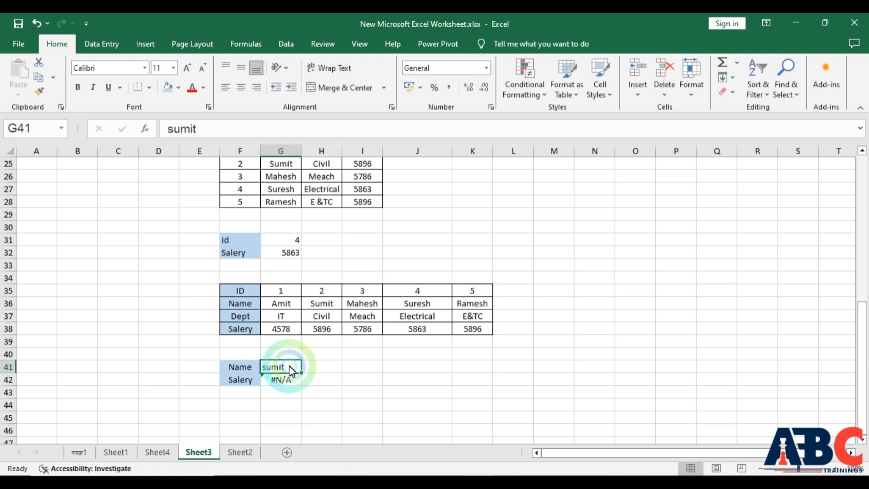
type("Su")
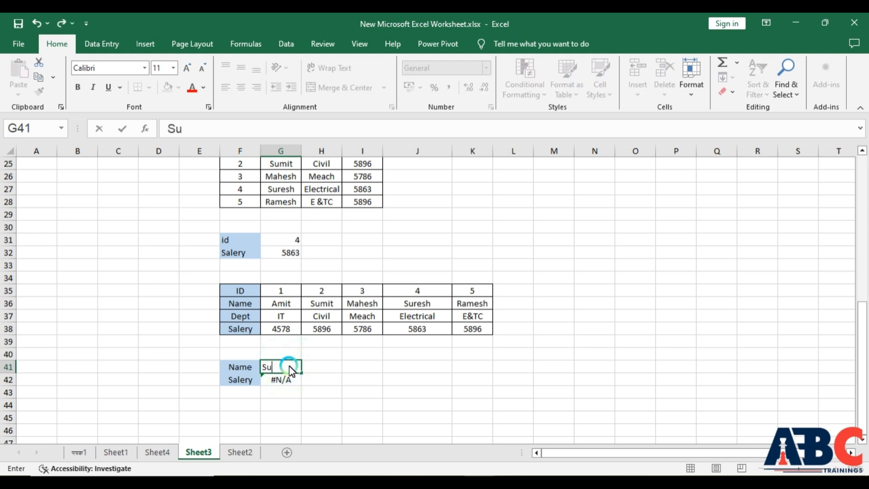
type("mit")
key("Return")
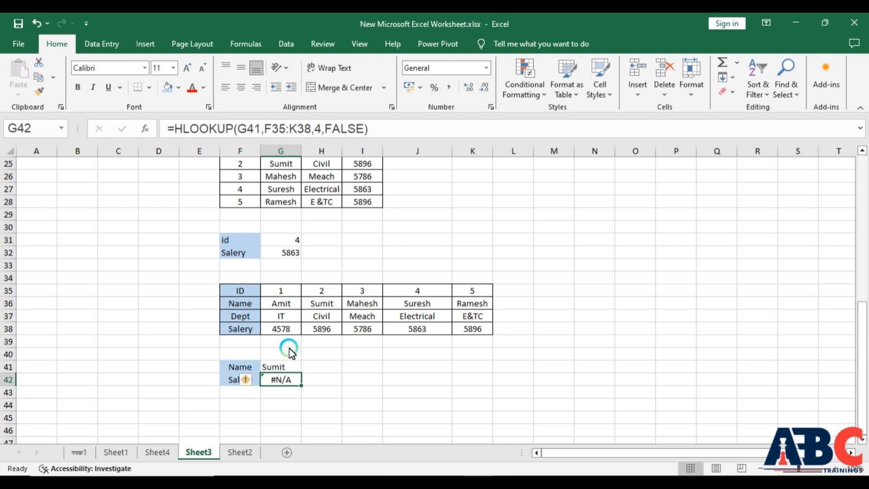
left_click(285, 363)
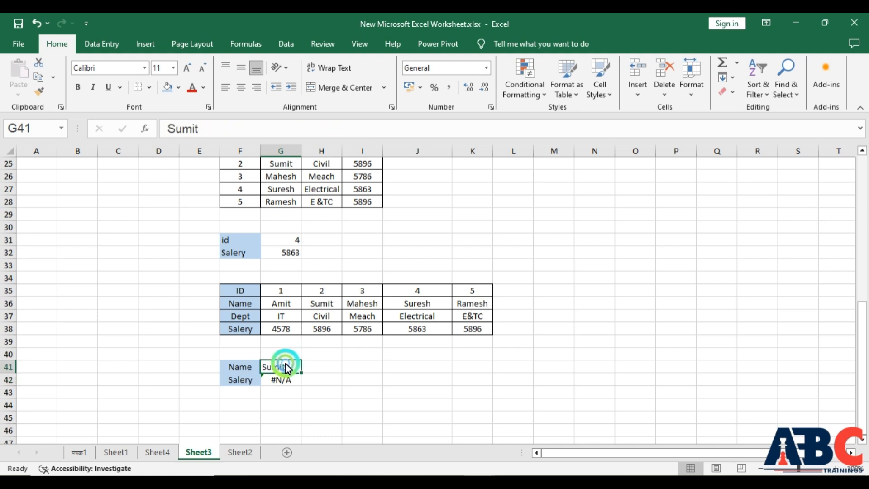
left_click(289, 381)
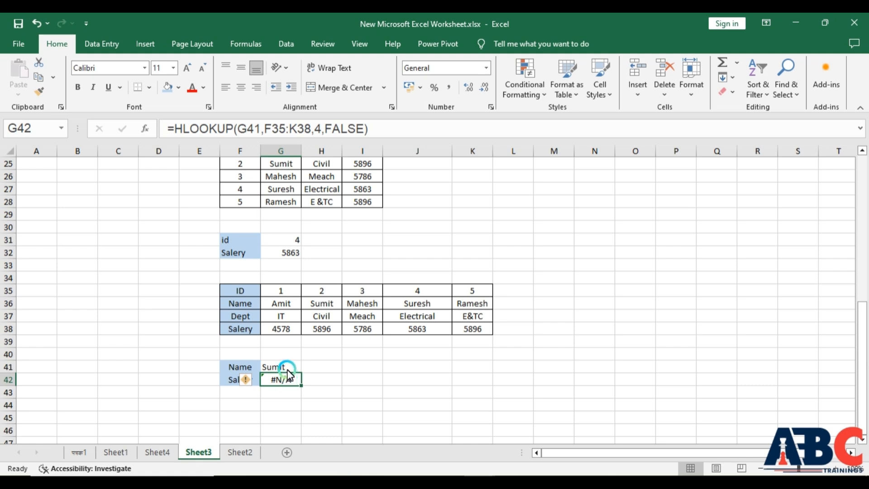
Look up salaries by ID instead, entering 1 in G41 and replacing it with 2
left_click(287, 368)
type("1")
key("Return")
left_click(296, 366)
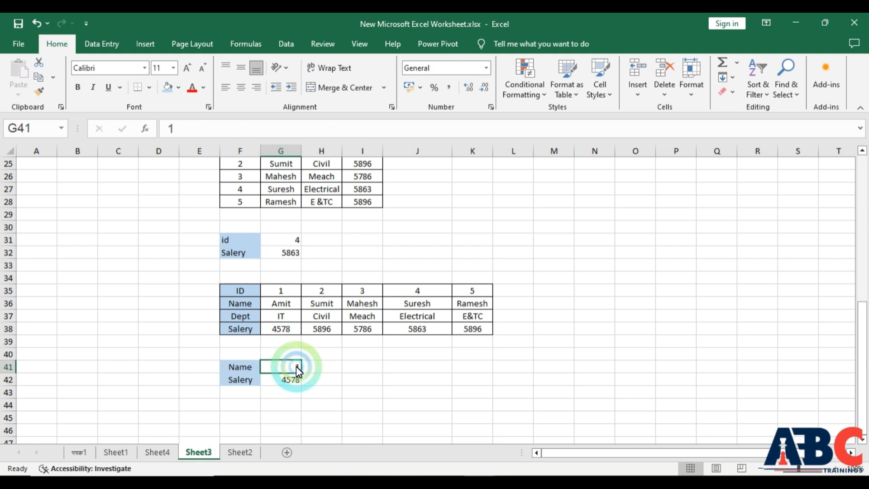
type("2")
key("Return")
left_click(311, 366)
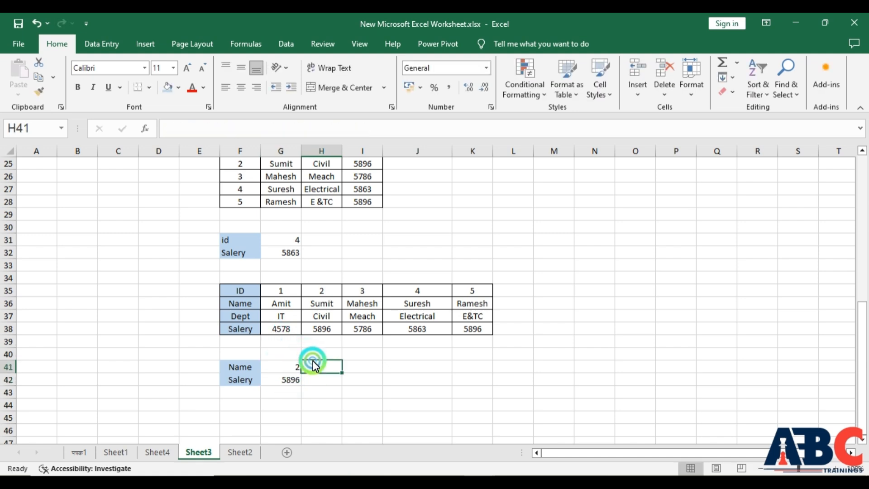
Switch to the lookup functions presentation in PowerPoint, reread the HLOOKUP purpose about the first row, and browse the remaining slides
mouse_move(507, 473)
left_click(502, 408)
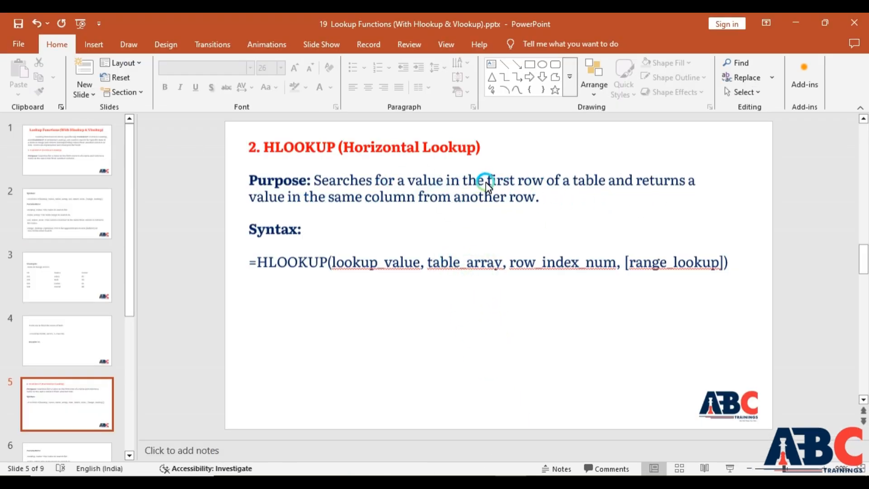
left_click(499, 182)
mouse_move(499, 182)
left_mouse_down()
mouse_move(570, 187)
mouse_move(539, 194)
left_mouse_up()
left_click(429, 442)
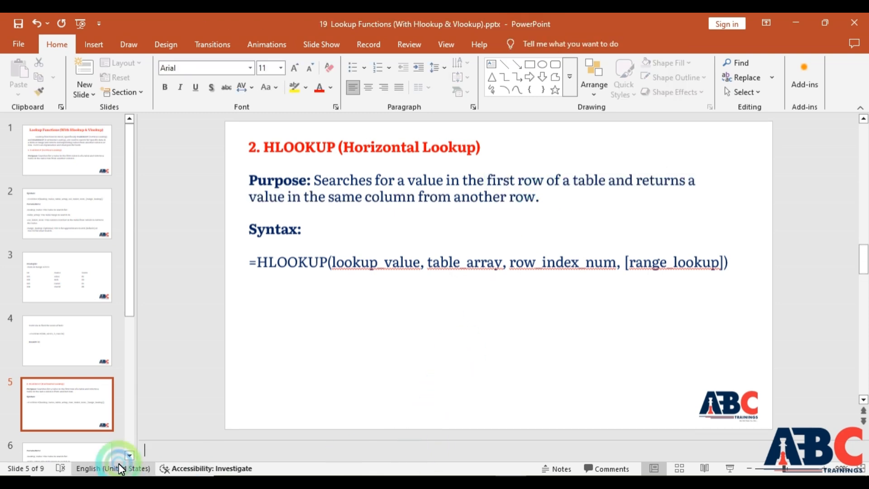
scroll(96, 355, "down", 3)
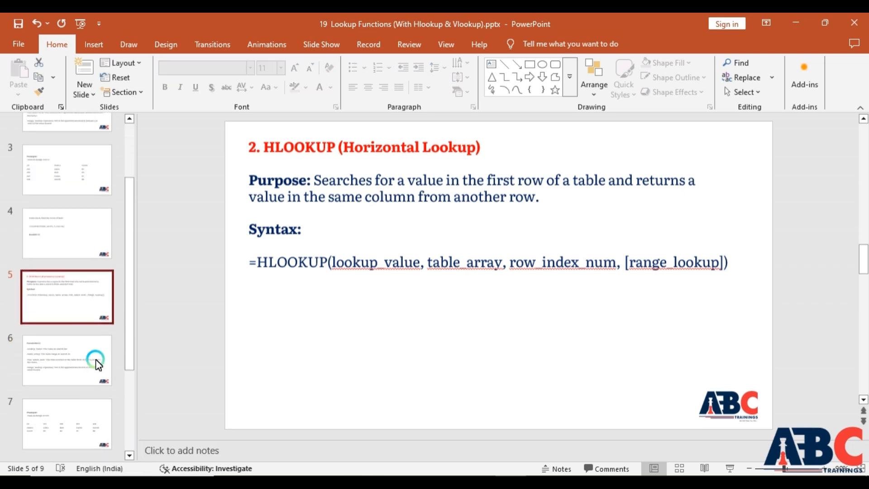
scroll(96, 360, "down", 3)
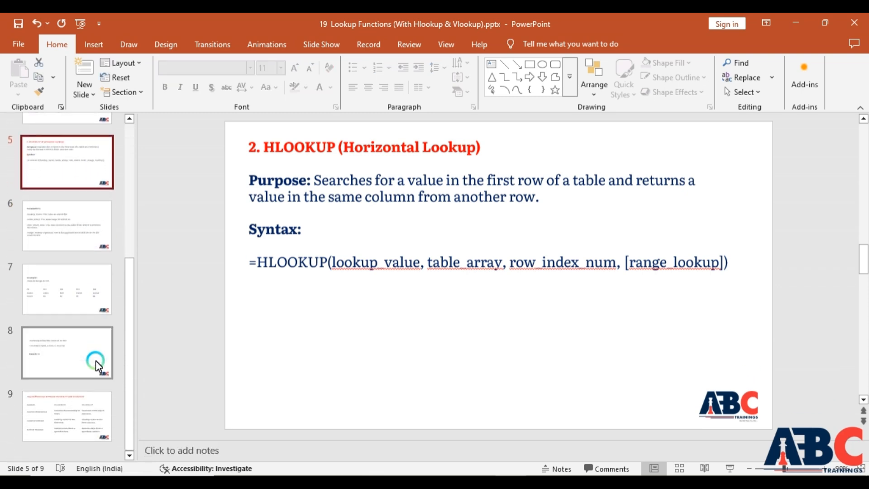